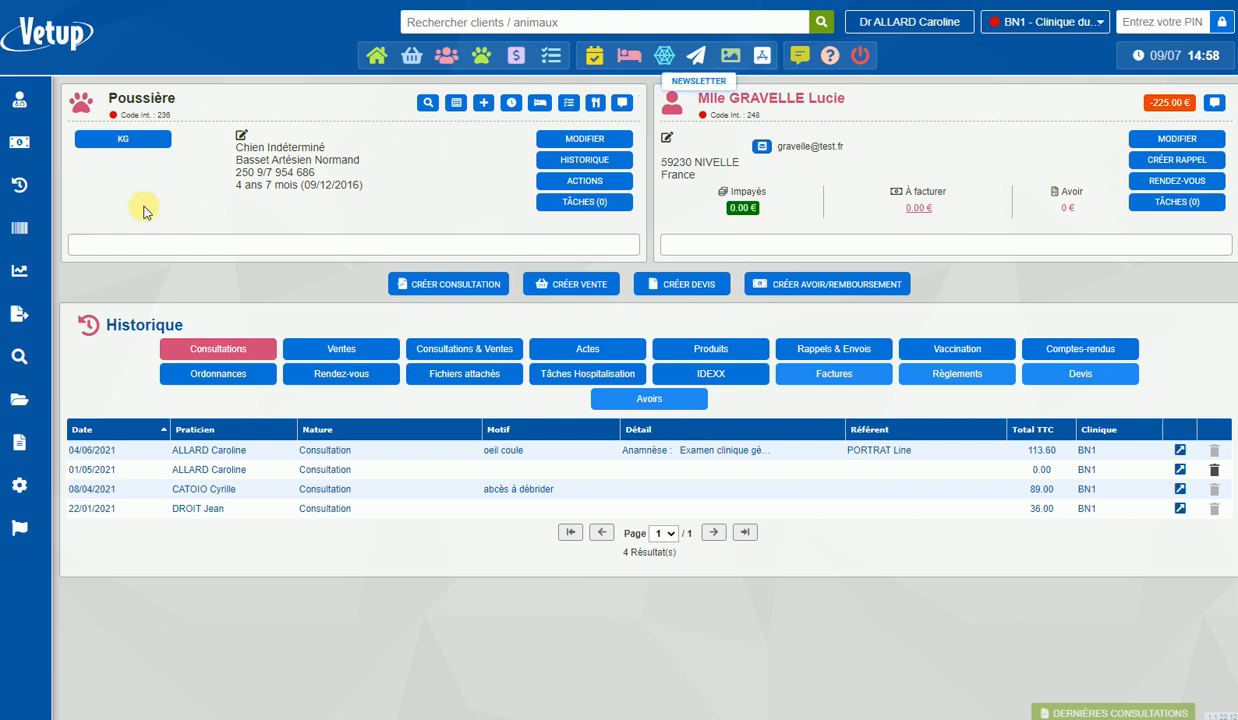
- Create a new act template in the catalogue's list of acts with the designation "Impayé ancien logiciel"
click(27, 229)
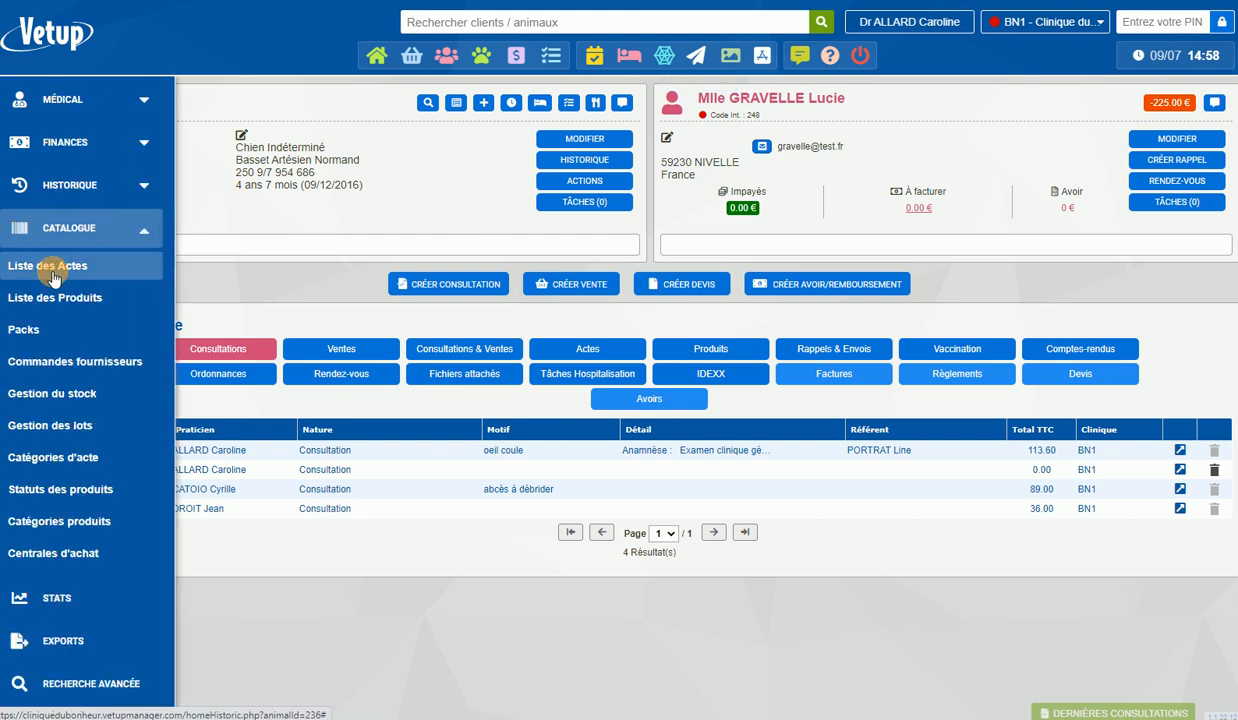
click(52, 268)
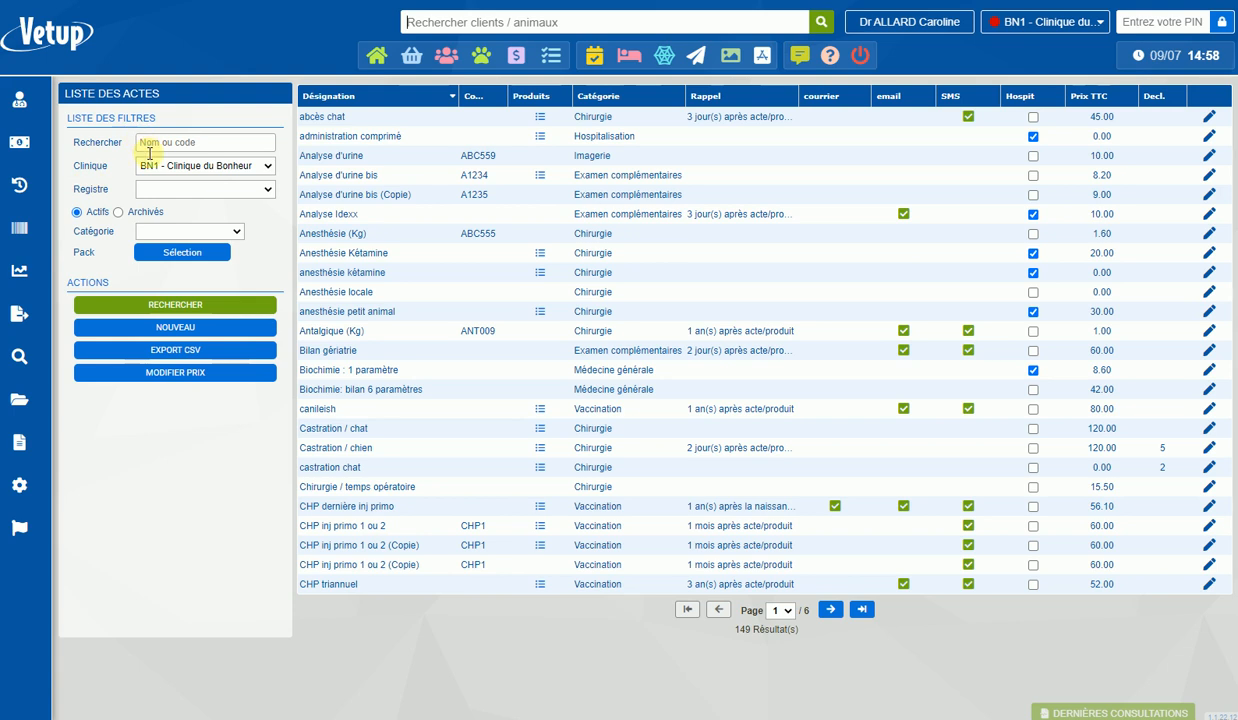
click(156, 327)
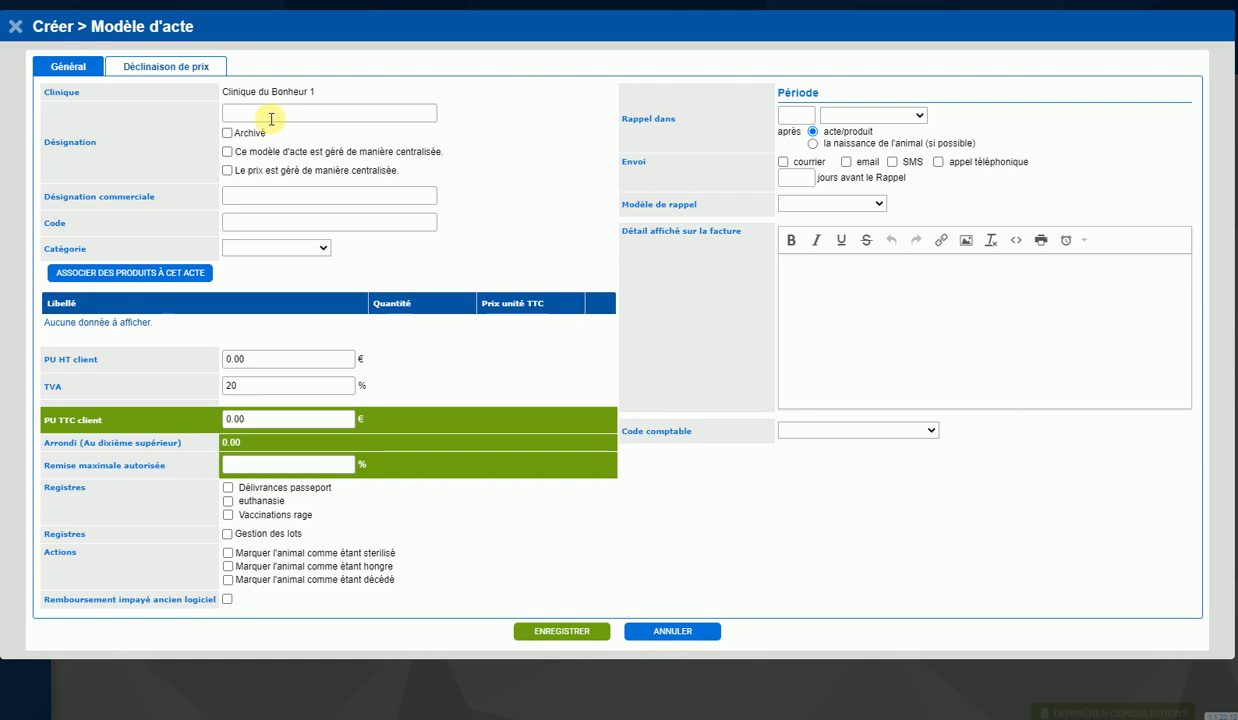
text(Impayé ancien logiciel)
drag(328, 118, 85, 137)
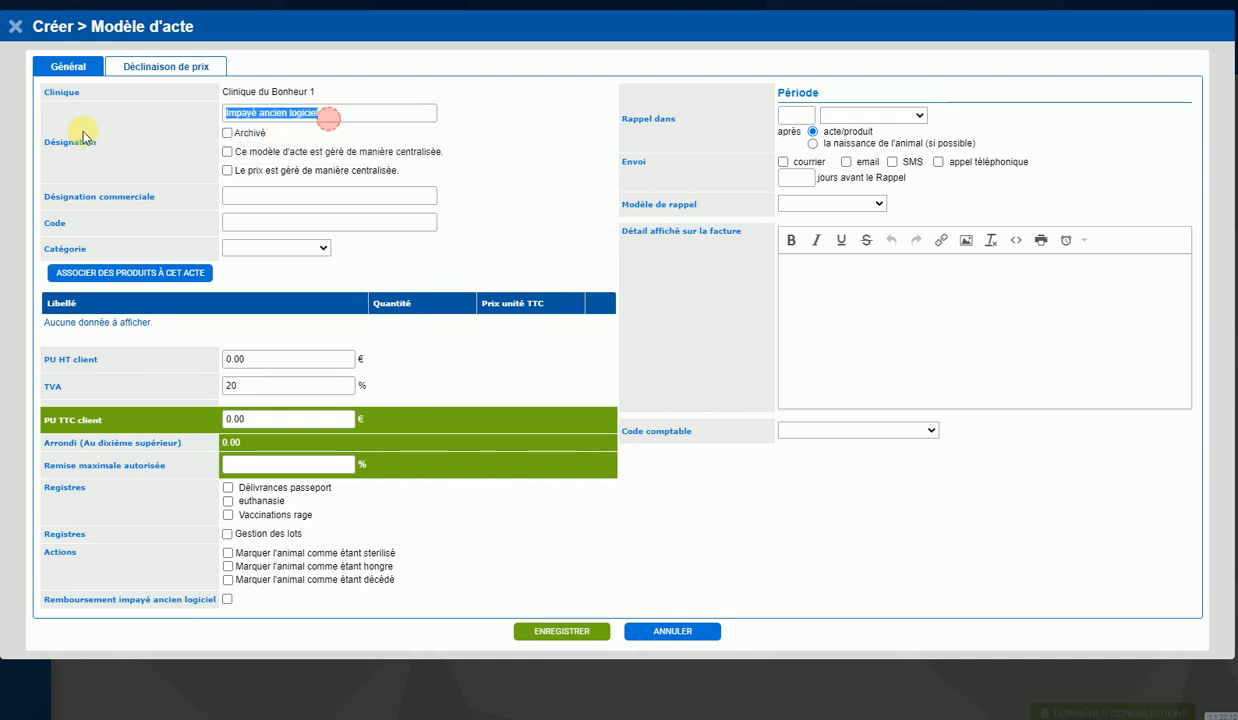
- Set the act's category to Consultation, enable "Remboursement impayé ancien logiciel" and save the act template
click(256, 247)
click(250, 336)
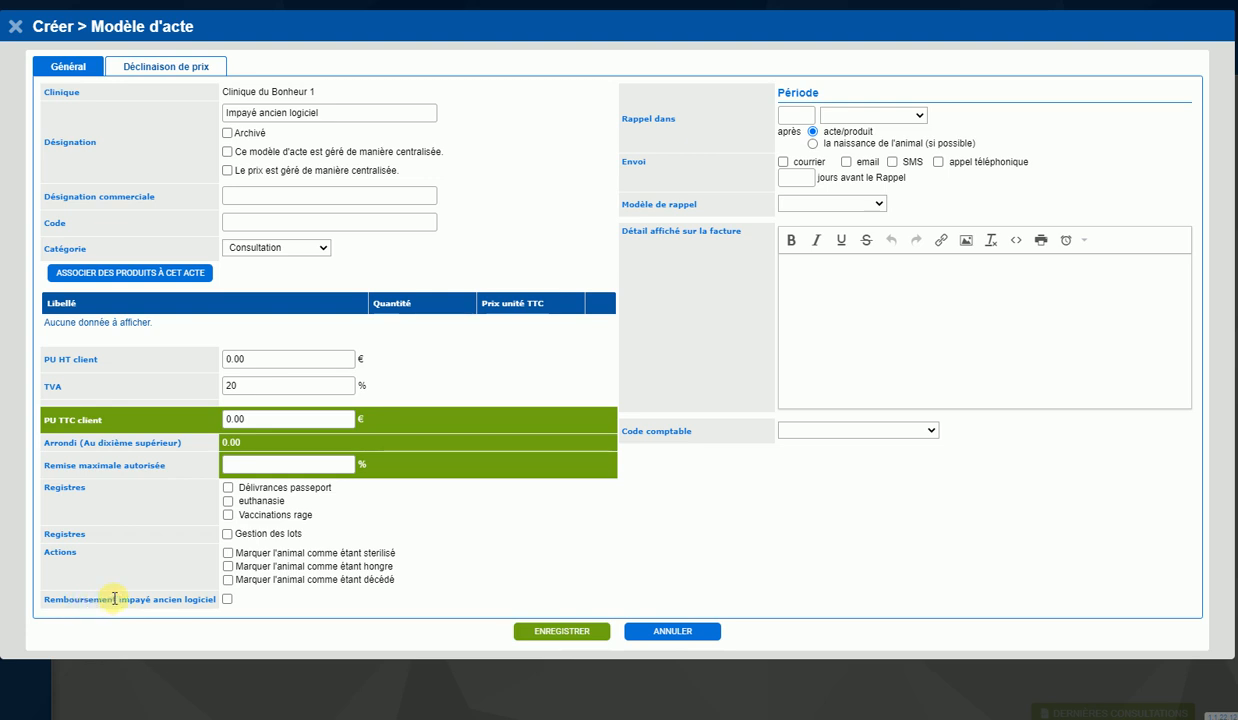
click(227, 600)
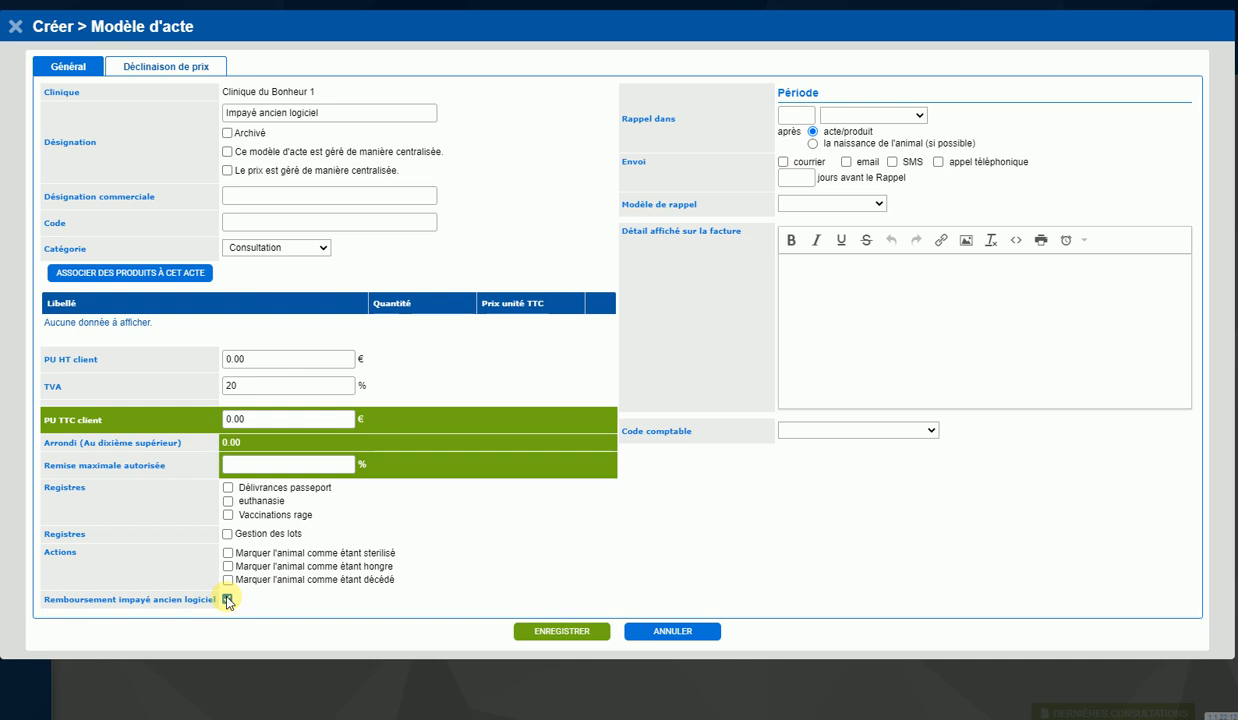
click(566, 631)
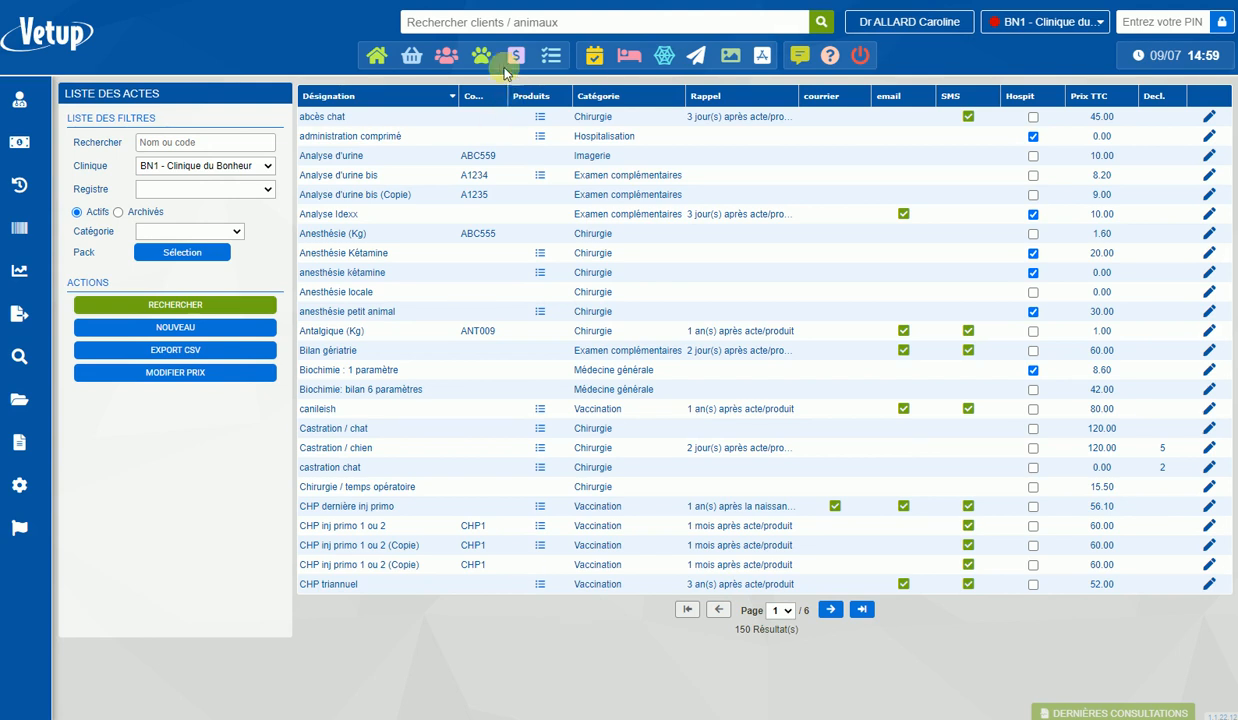
- Search for "poussi" among clients and animals and open the record of the dog Poussière
click(462, 28)
text(poussi)
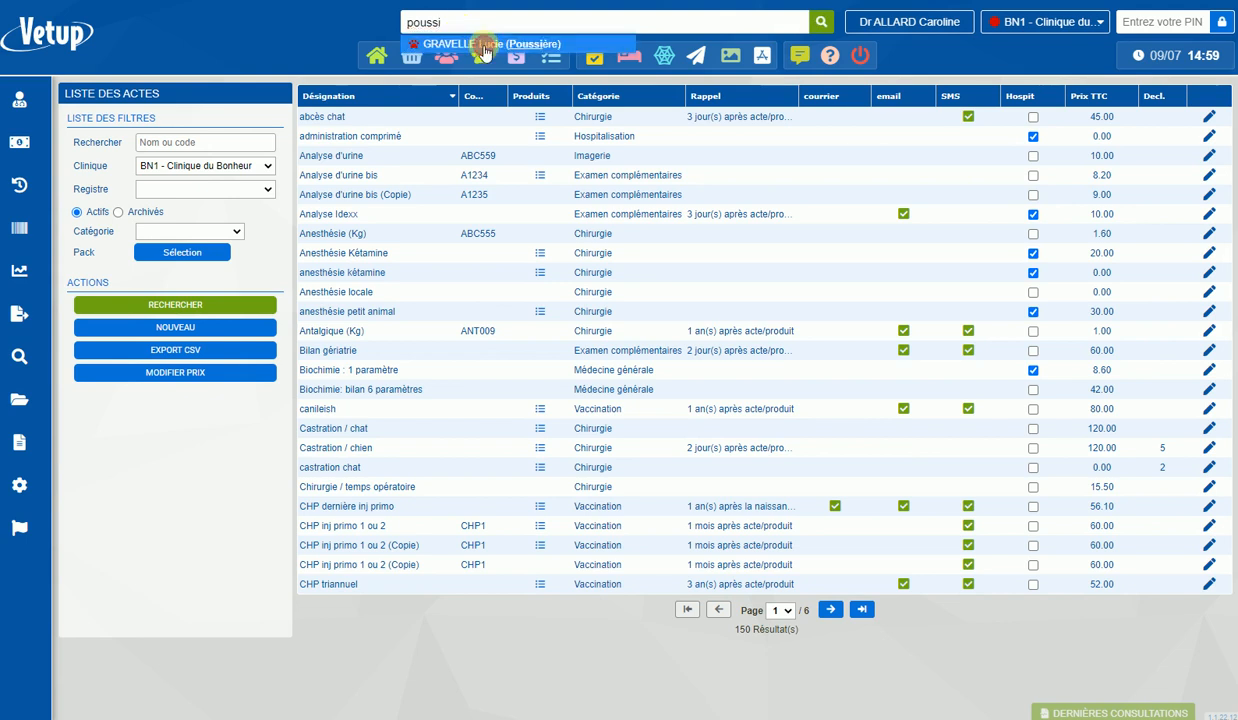
click(481, 44)
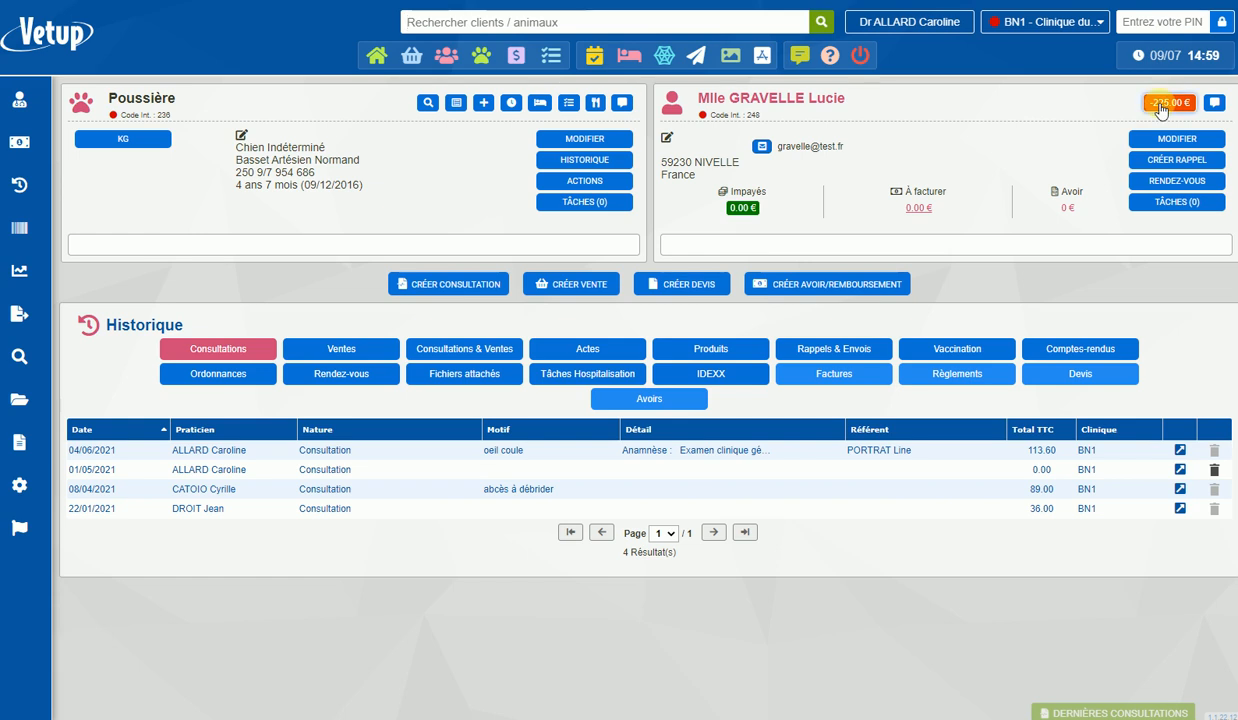
- Create a consultation for Poussière without linking it to the referring vet, with the reason "Impayé ancien logiciel"
click(469, 287)
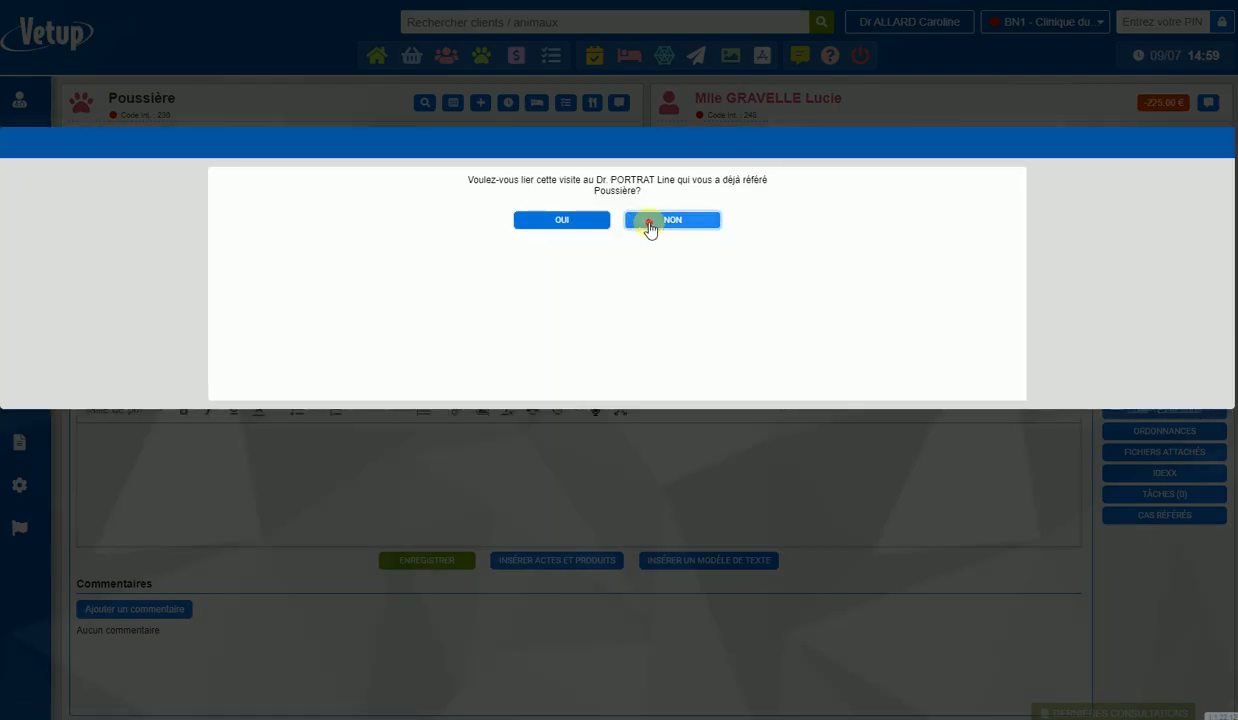
click(649, 222)
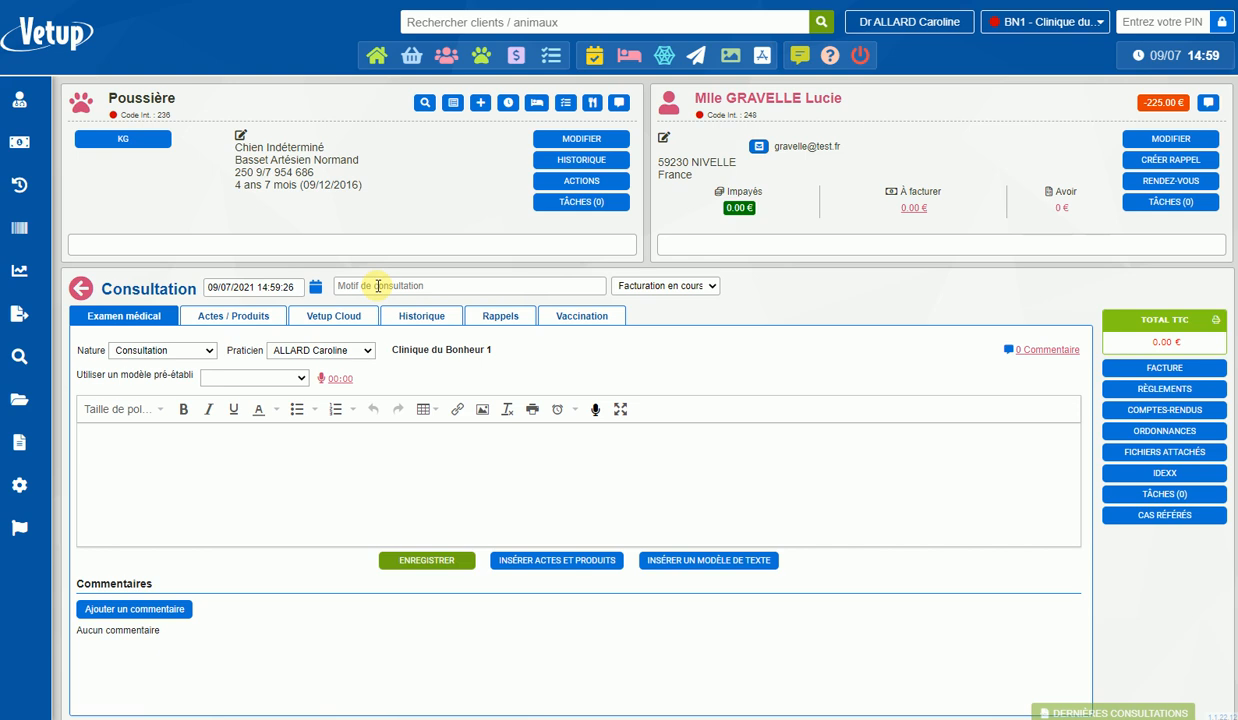
click(378, 286)
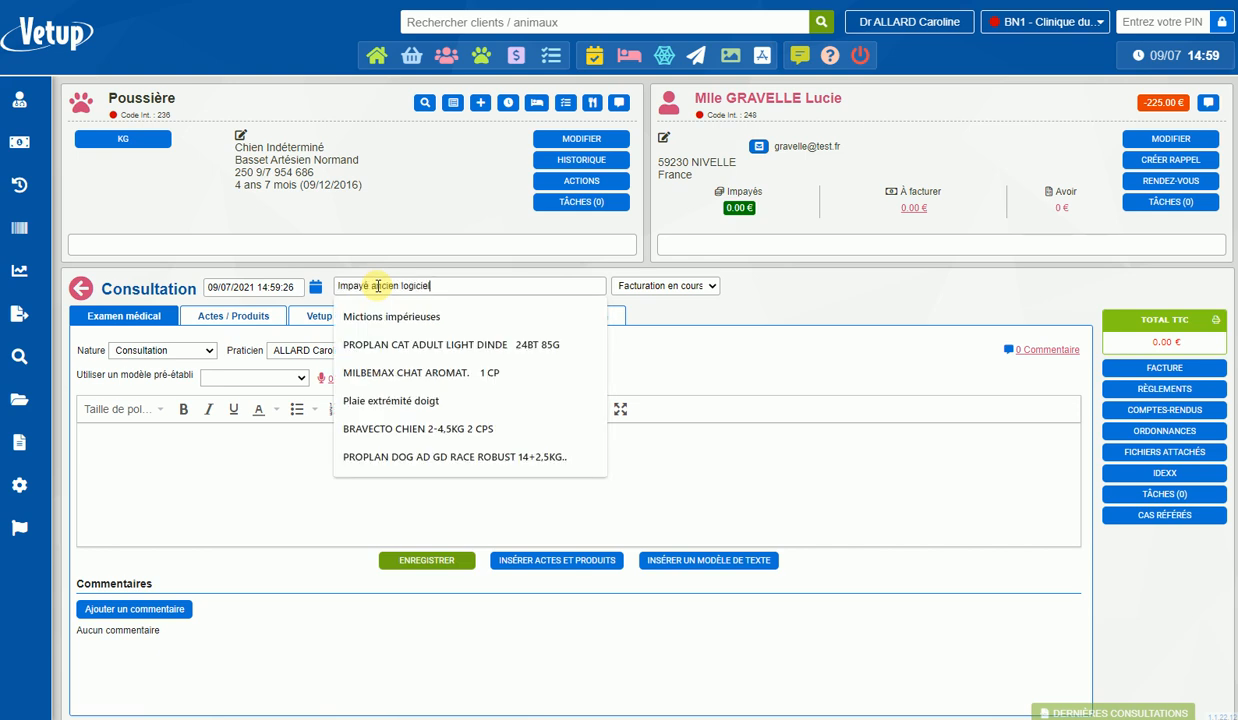
text(Impayé ancien logiciel)
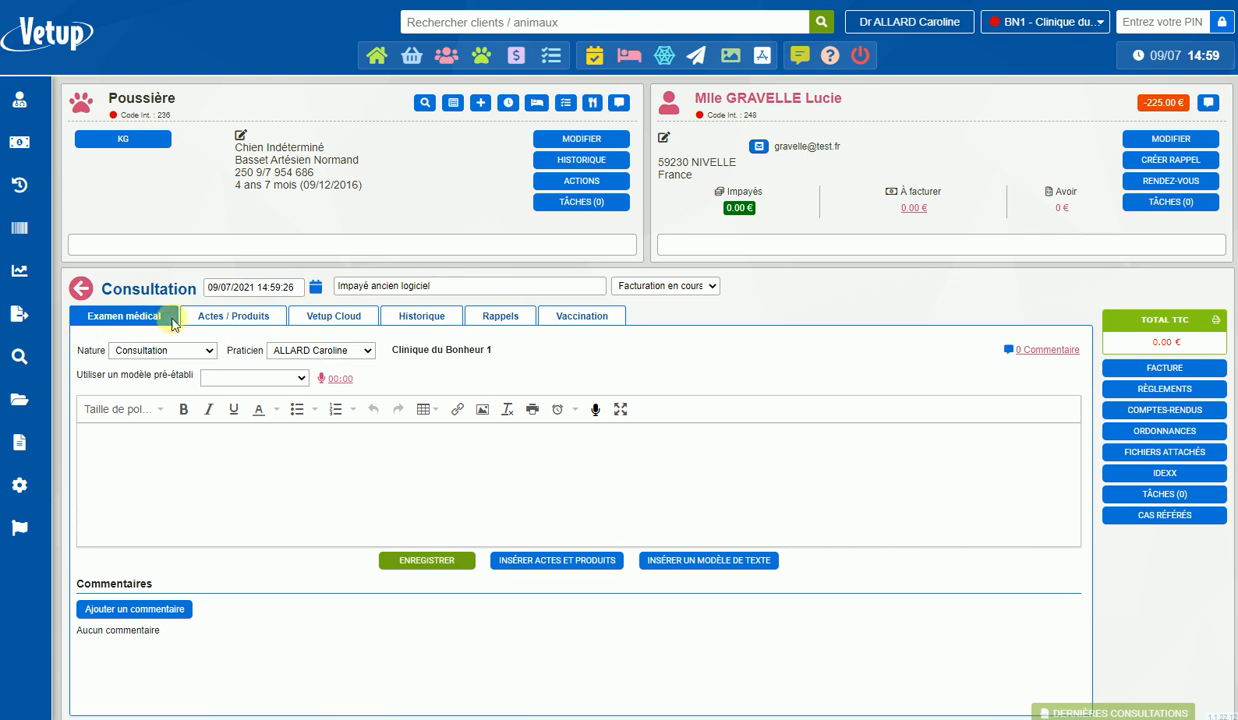
- Add the act "Impayé ancien logiciel" to the consultation
click(212, 319)
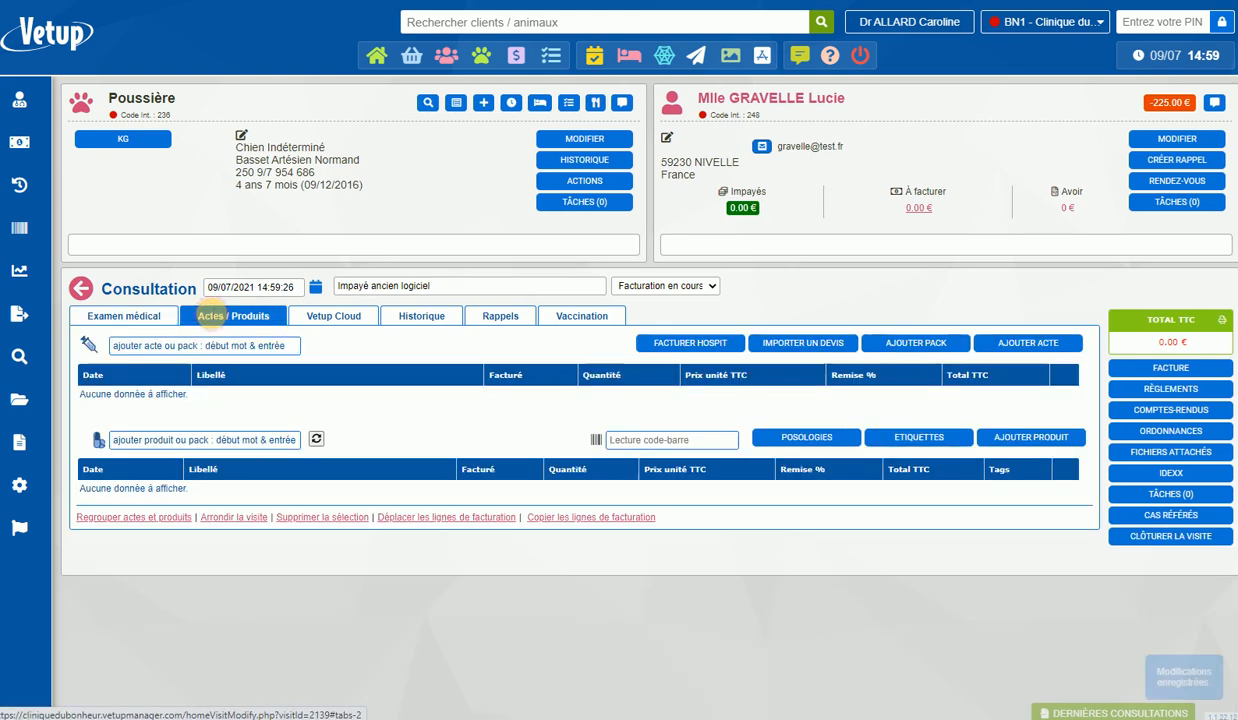
click(134, 345)
text(imp)
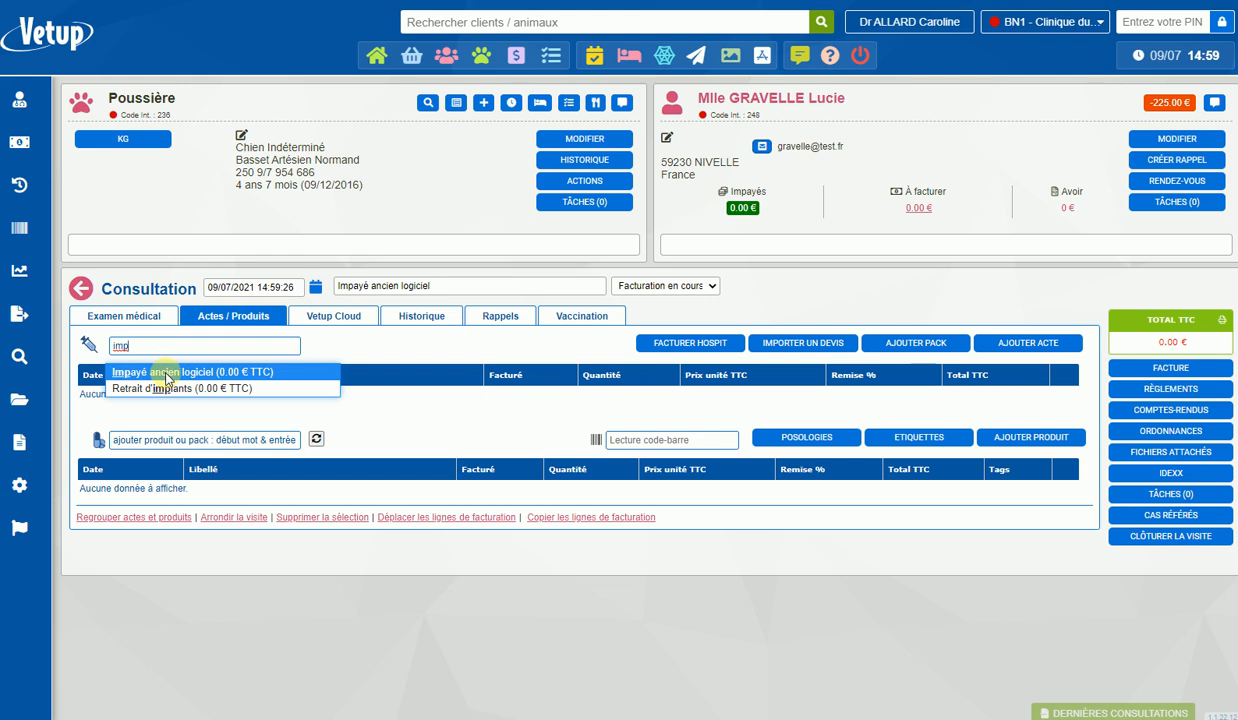
click(166, 377)
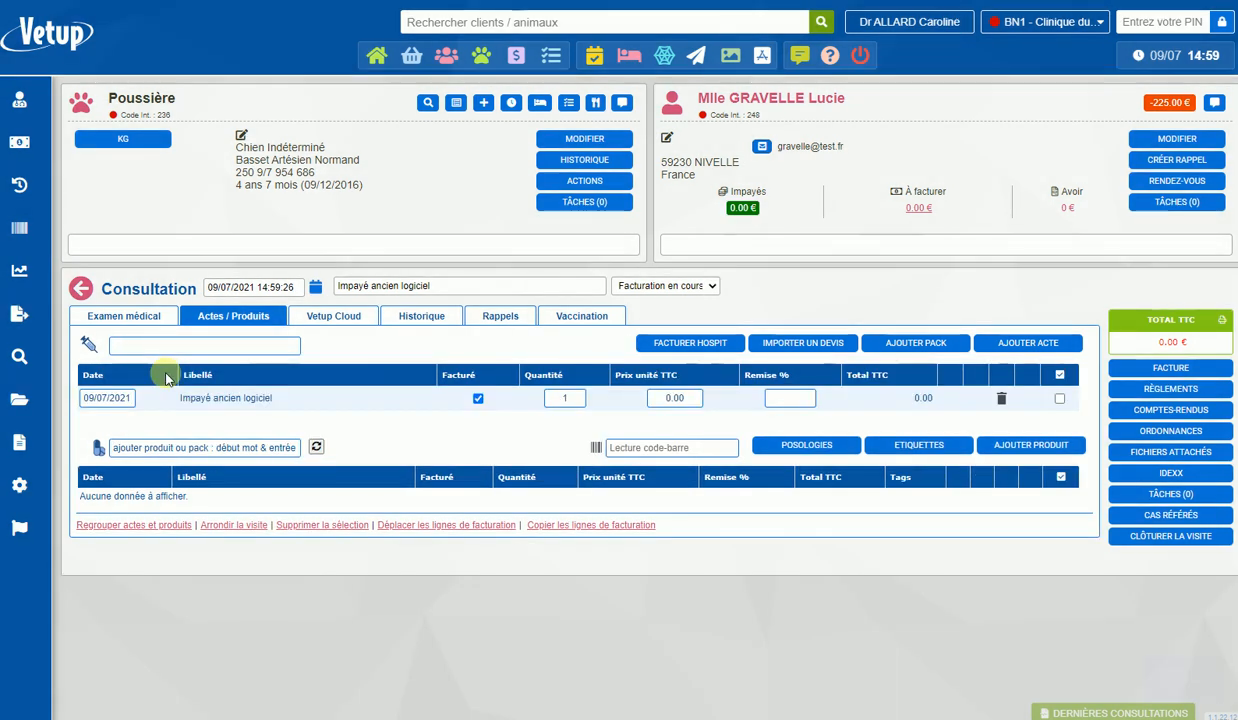
- Set the date of the "Impayé ancien logiciel" act line to 01/05/2021
click(90, 398)
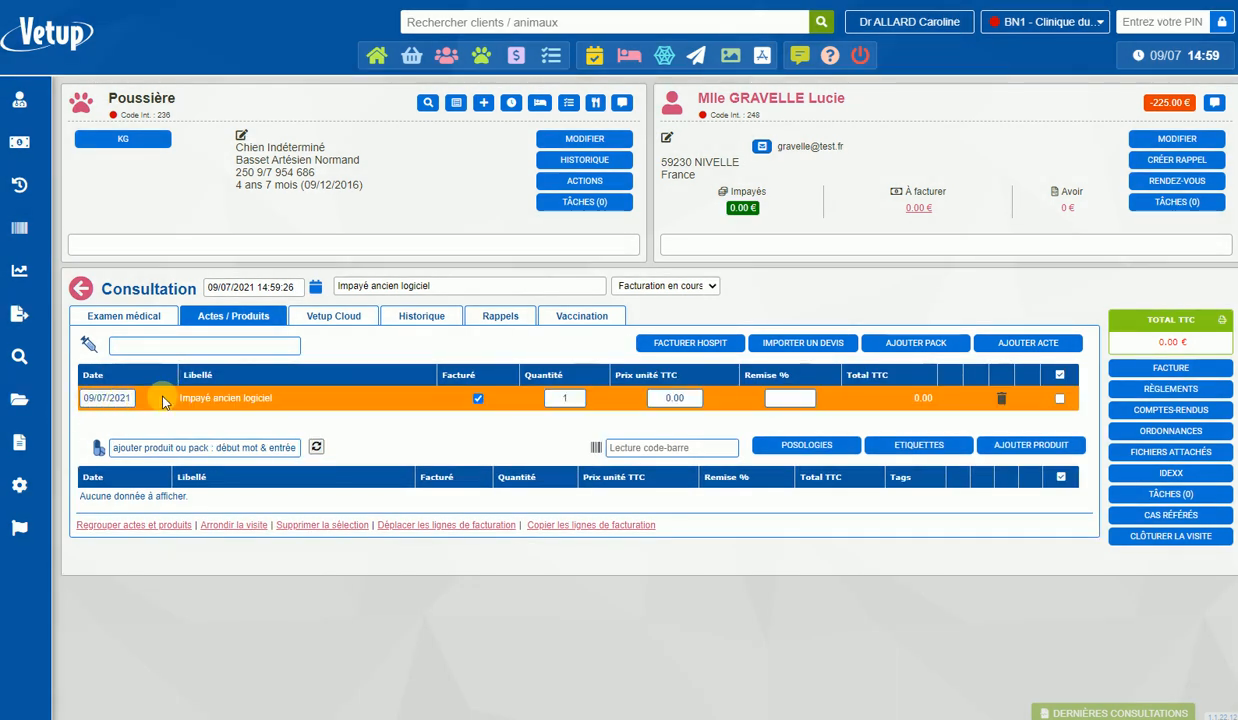
click(107, 398)
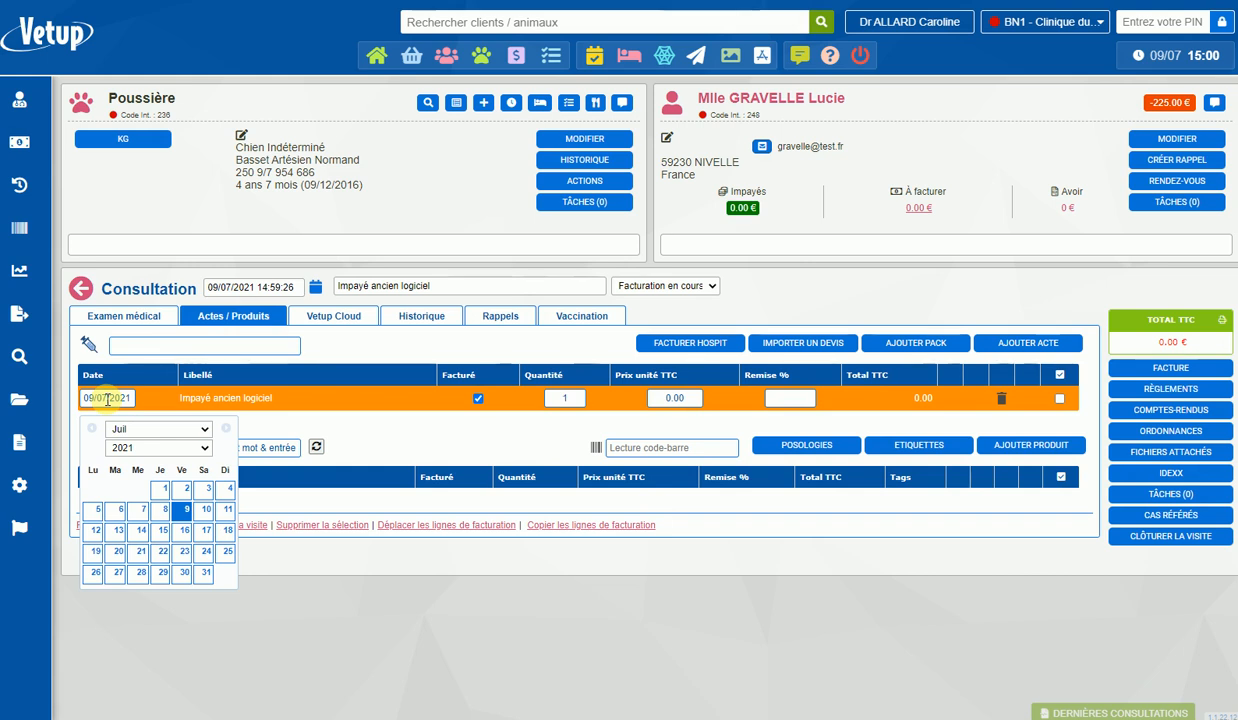
key(BackSpace)
key(BackSpace)
key(BackSpace)
key(BackSpace)
key(BackSpace)
text(01/05)
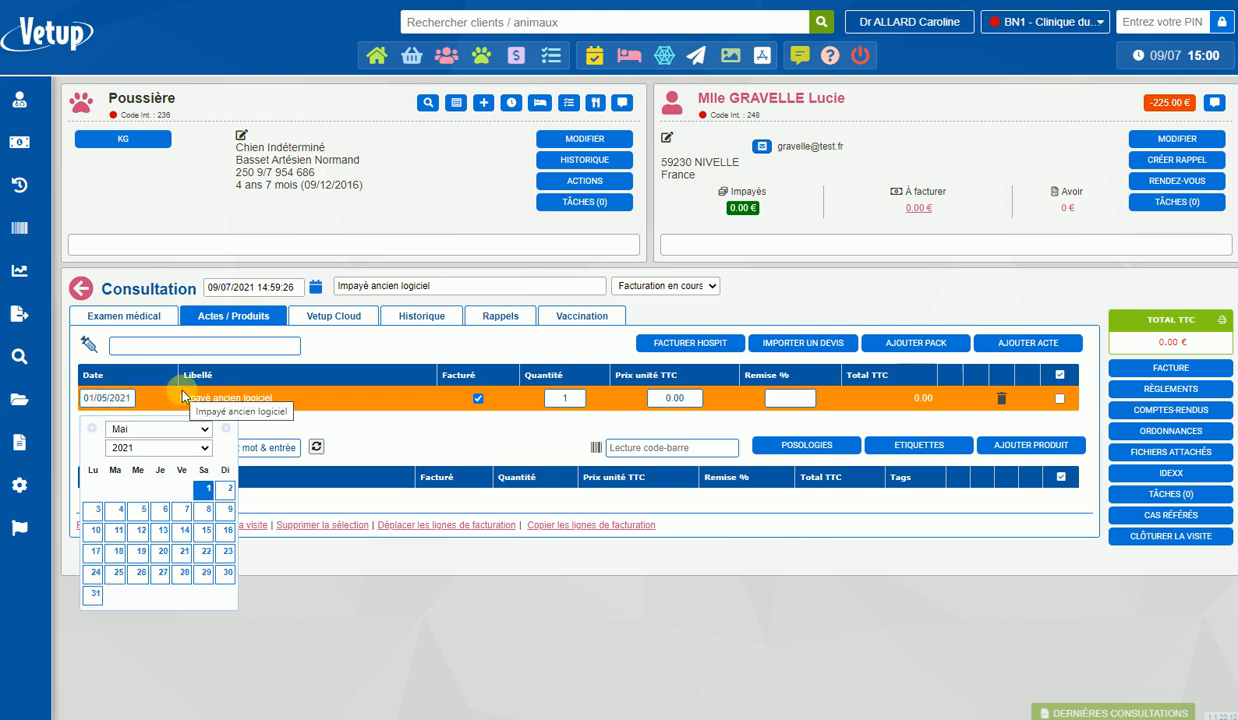
- Set the act line's unit price including tax to 150
click(691, 397)
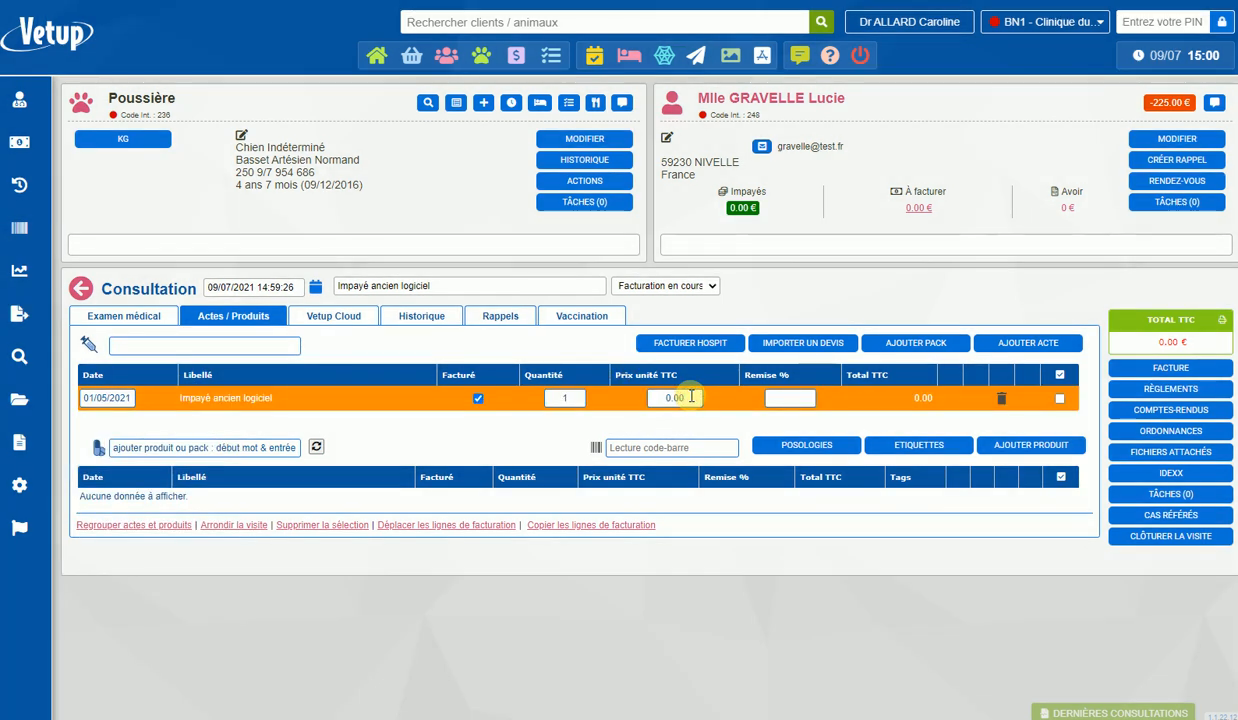
key(BackSpace)
key(BackSpace)
key(BackSpace)
text(150)
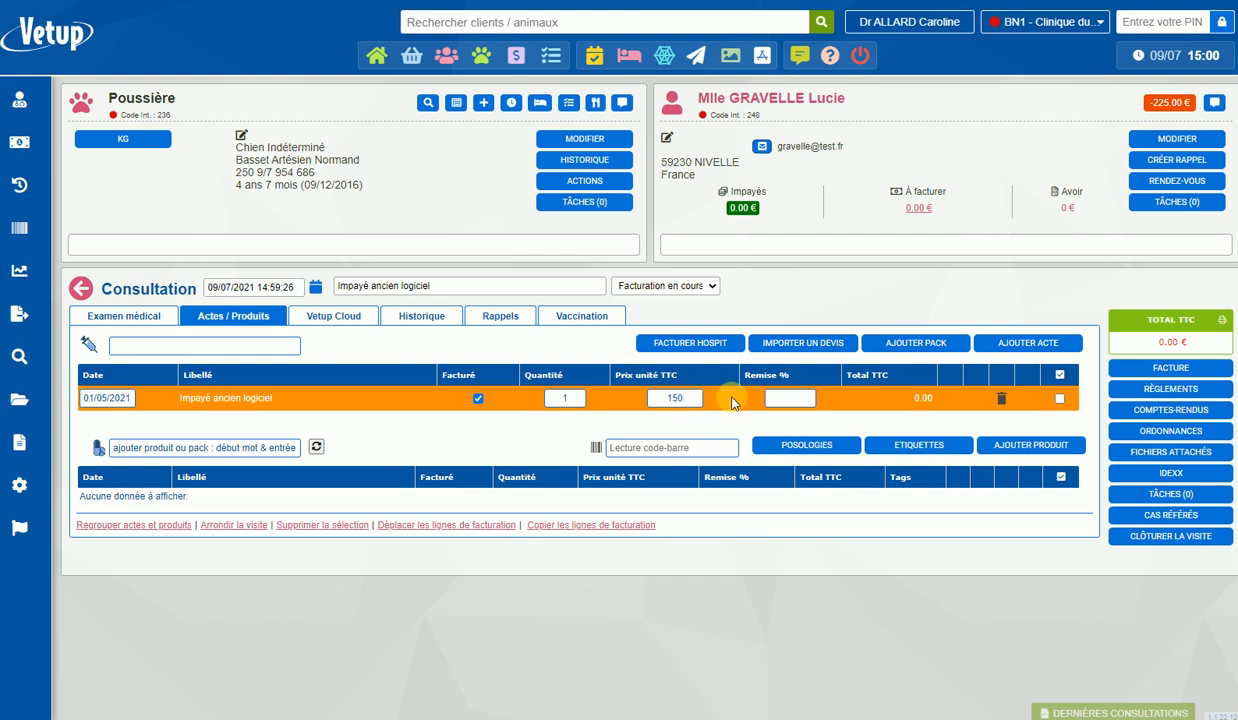
click(732, 403)
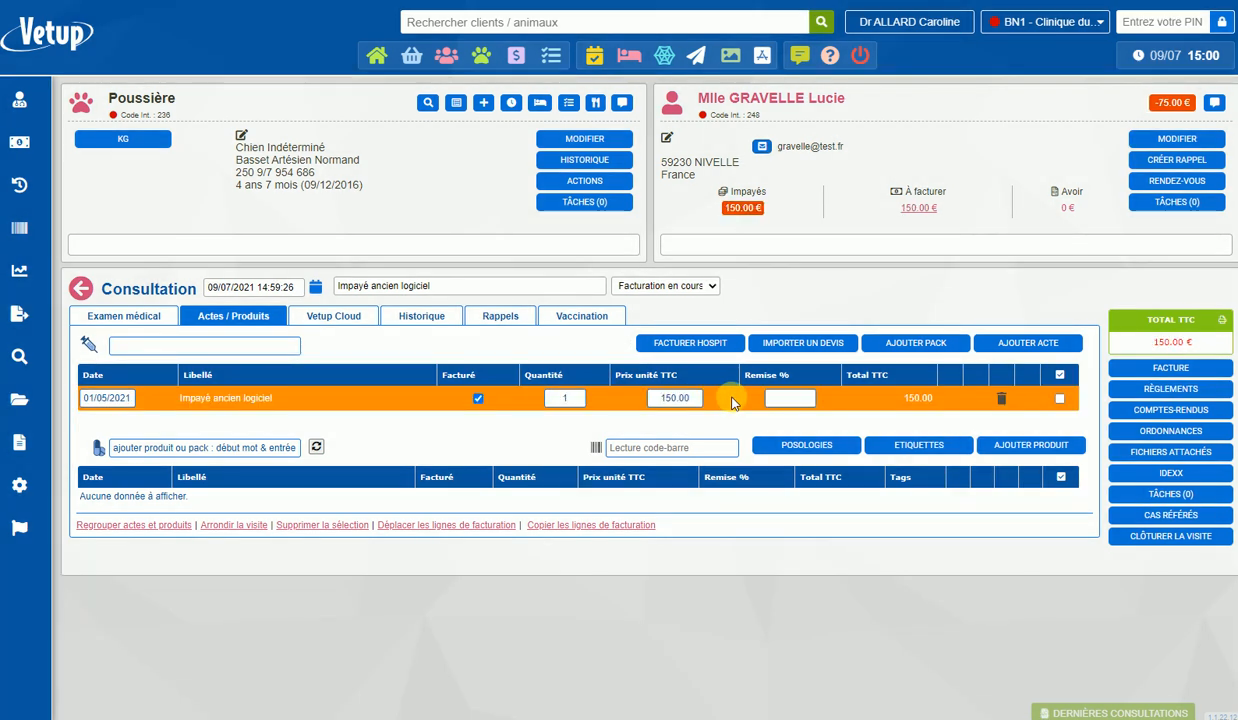
- Create the consultation's invoice with the invoice date 01/05/2021 and save it
click(1156, 370)
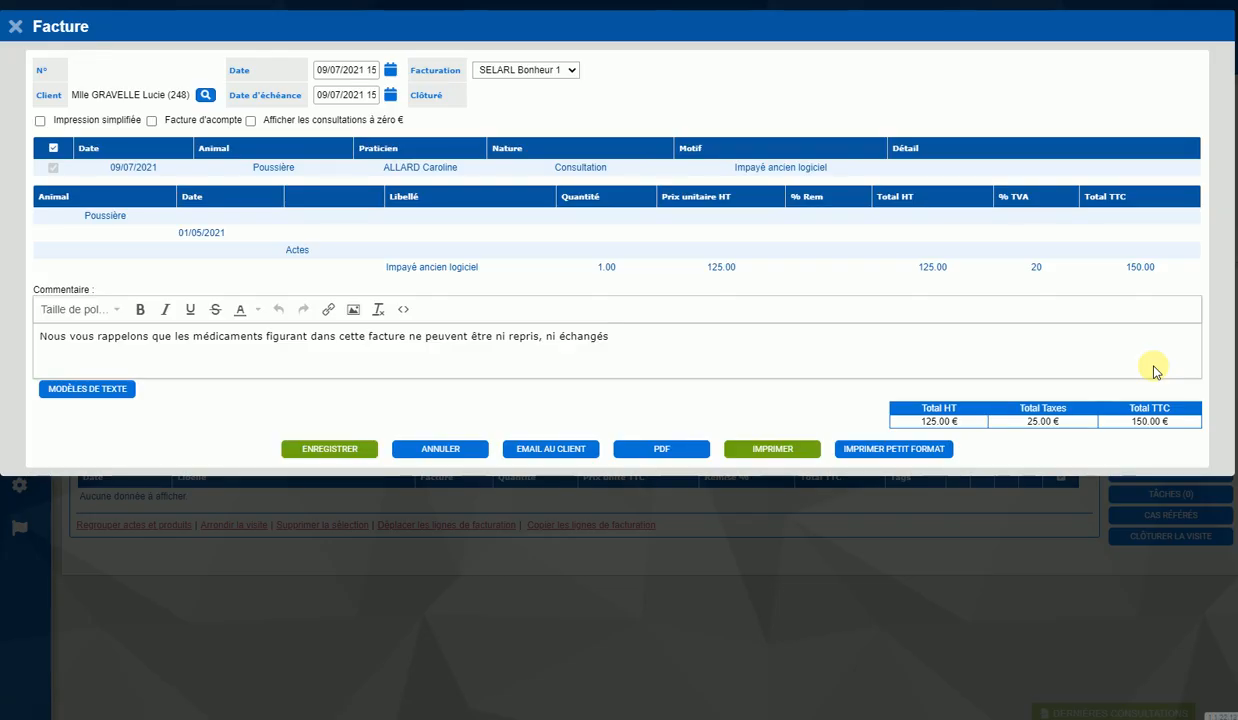
click(341, 69)
key(Right)
key(Right)
key(Right)
key(Right)
key(Right)
key(Right)
key(Right)
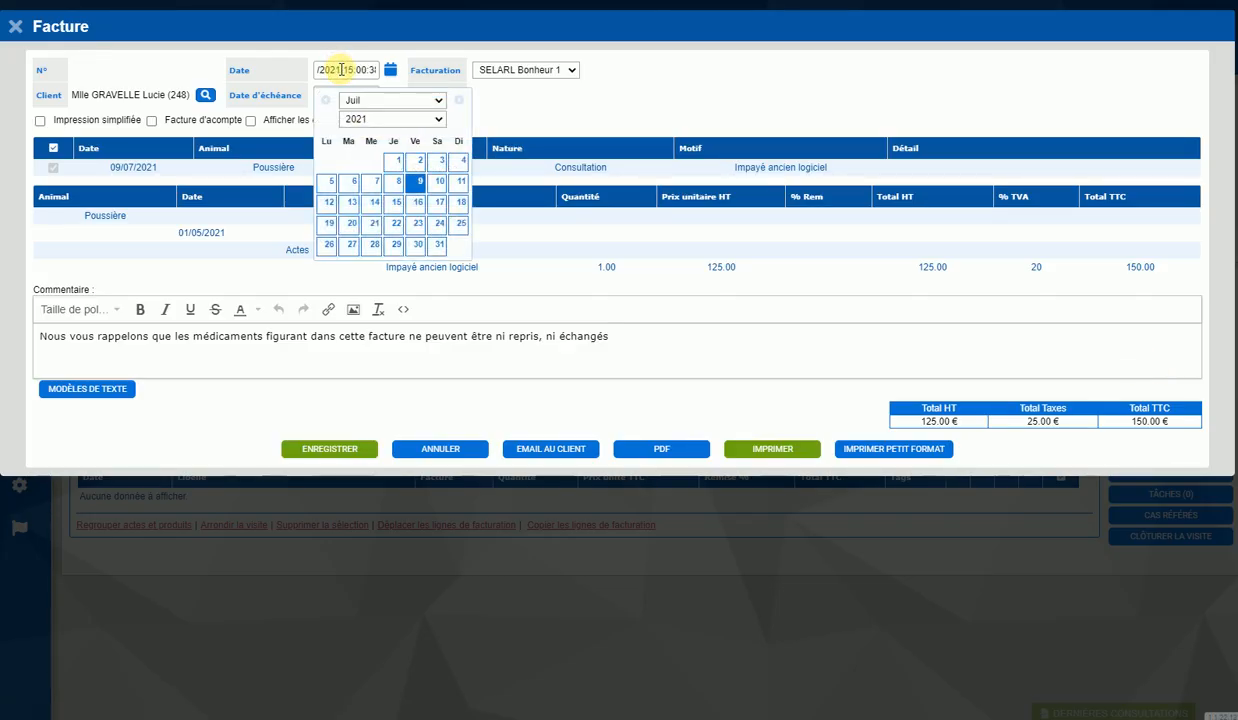
text(01/05)
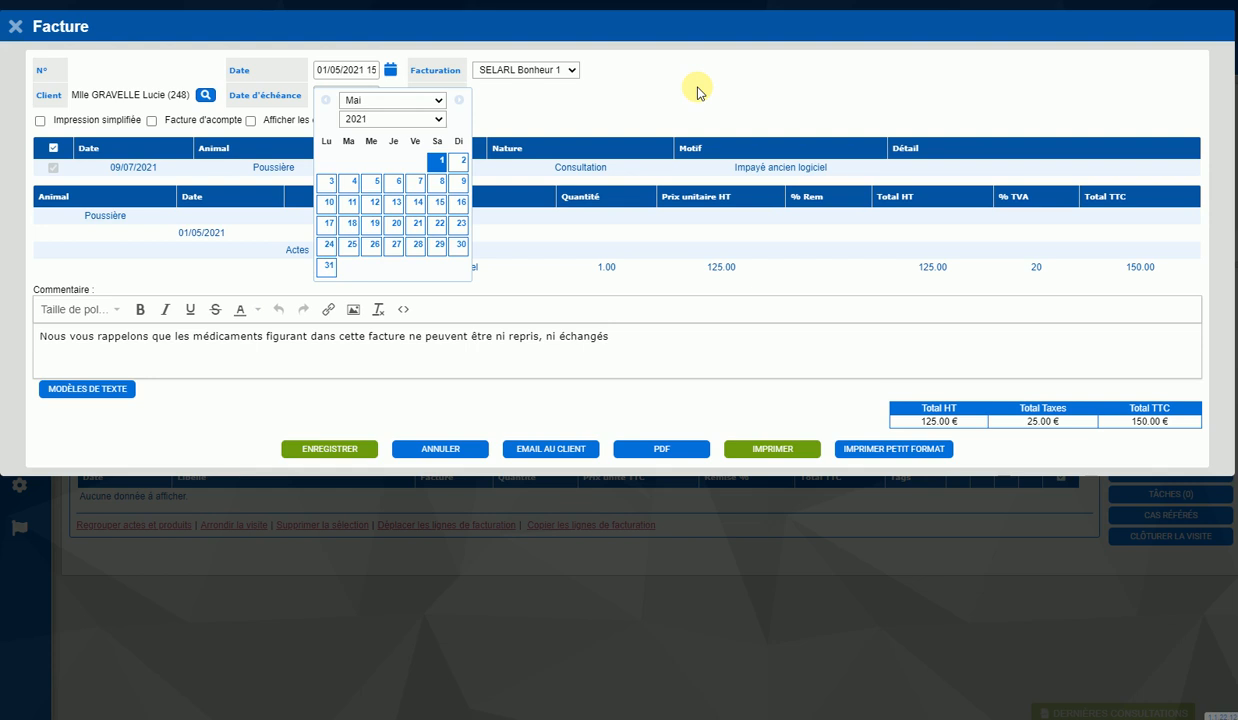
click(335, 71)
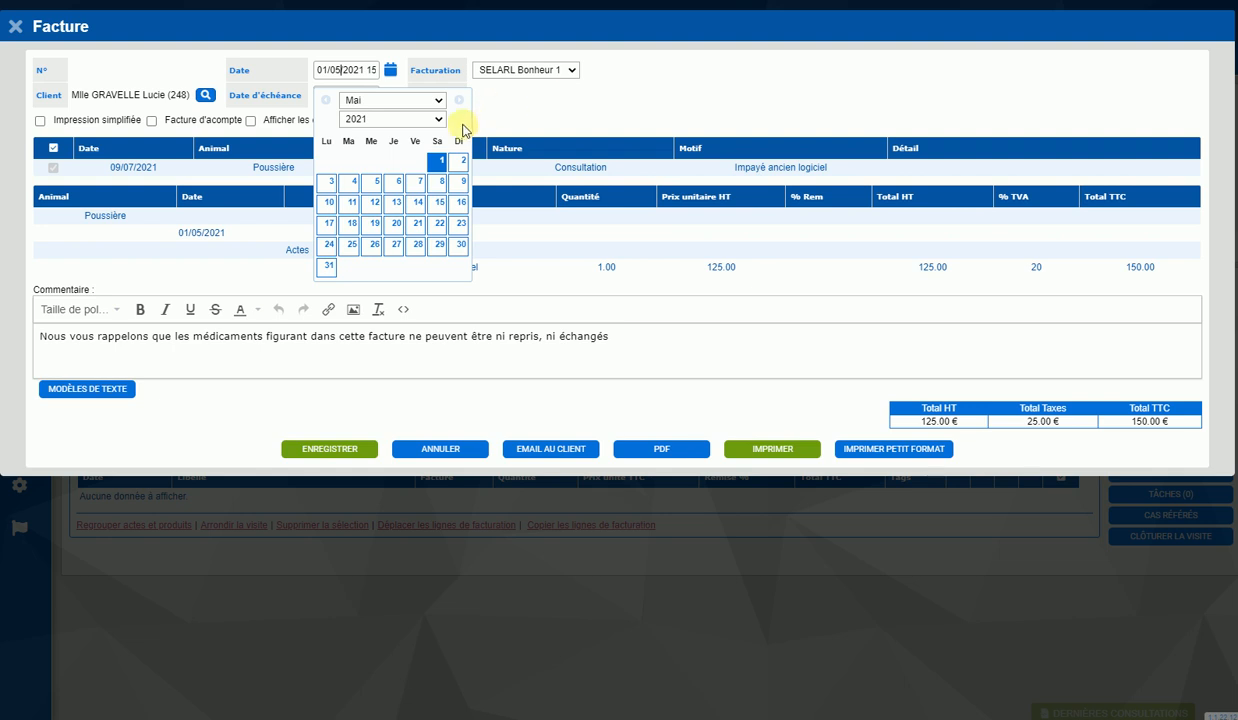
click(437, 162)
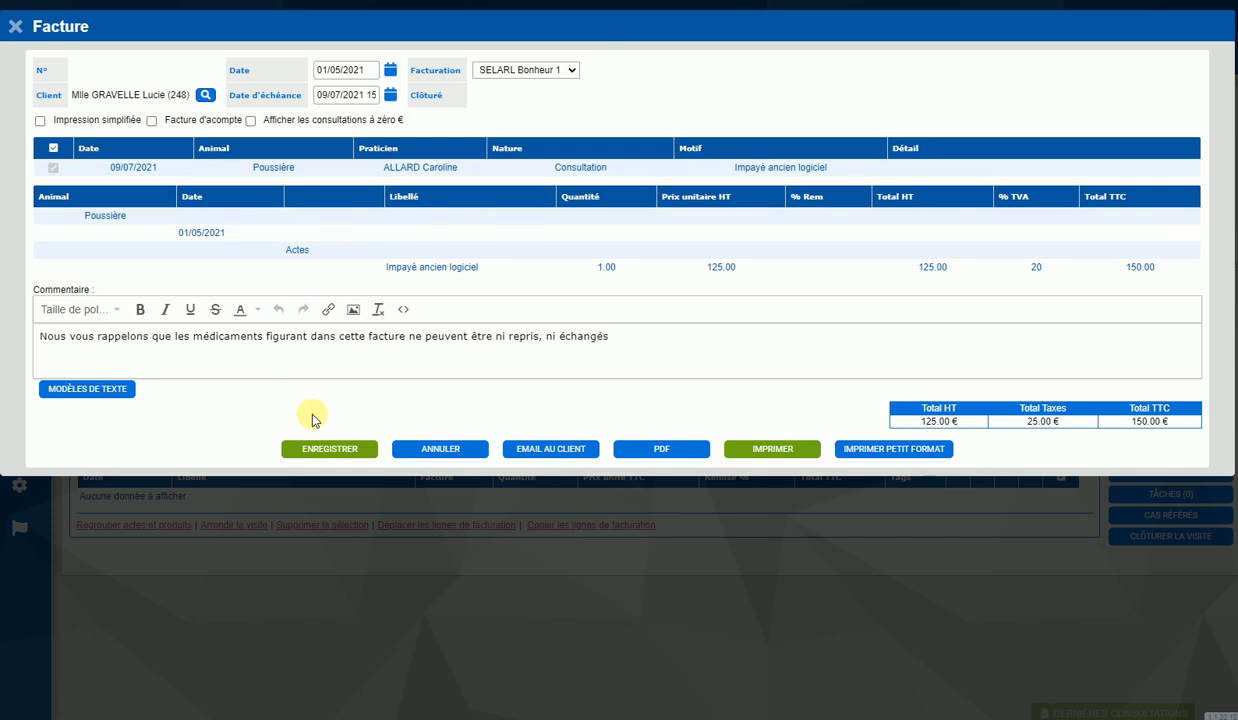
click(330, 449)
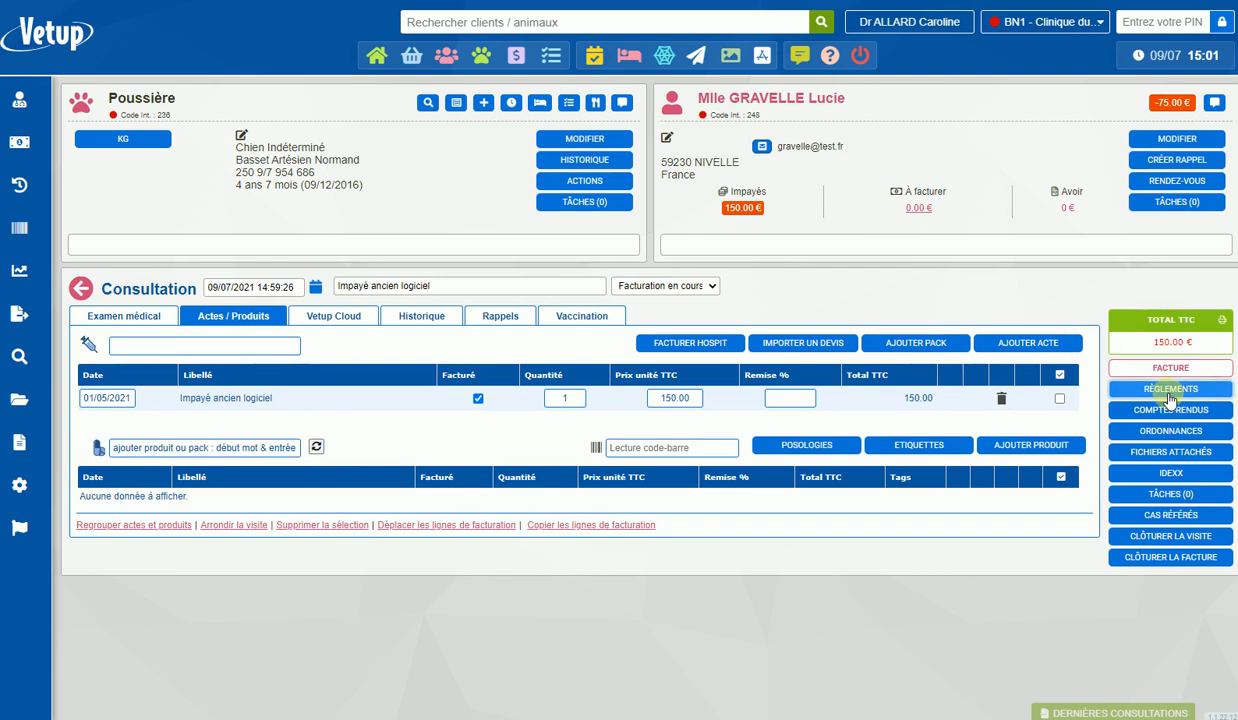
- Record a payment in Espèces for the invoice's full amount and confirm locking the invoice and its visit
click(1170, 392)
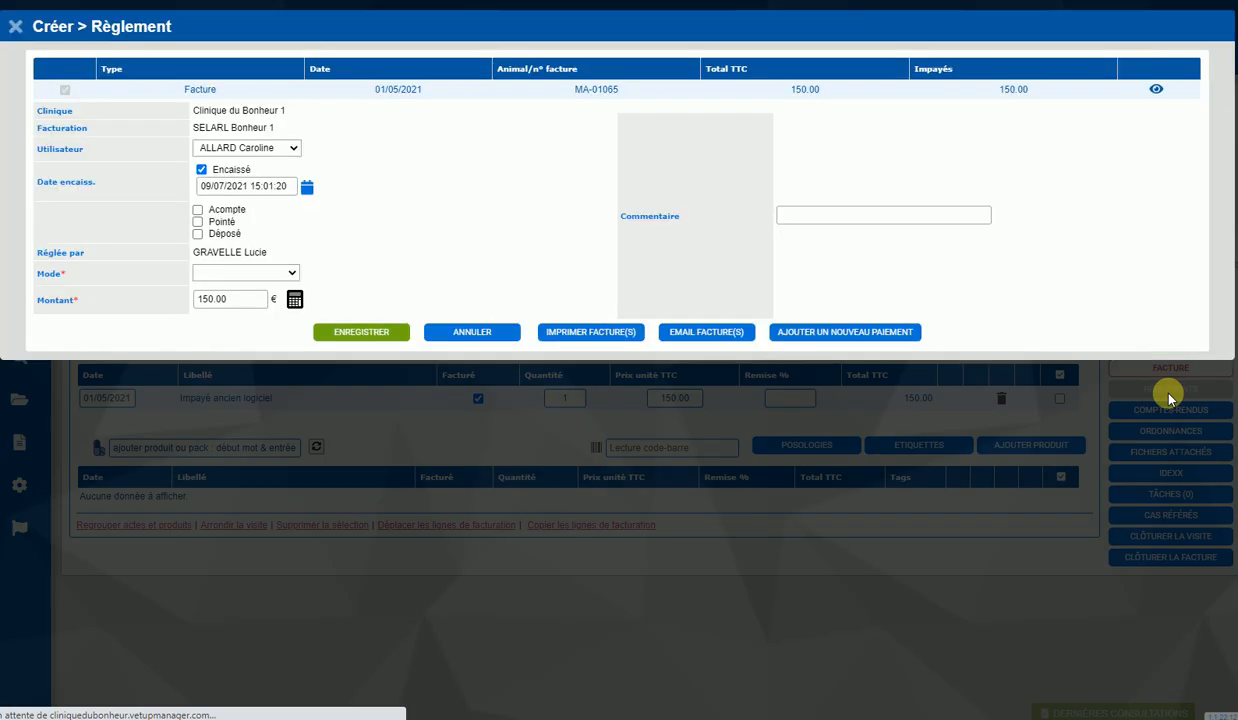
click(266, 276)
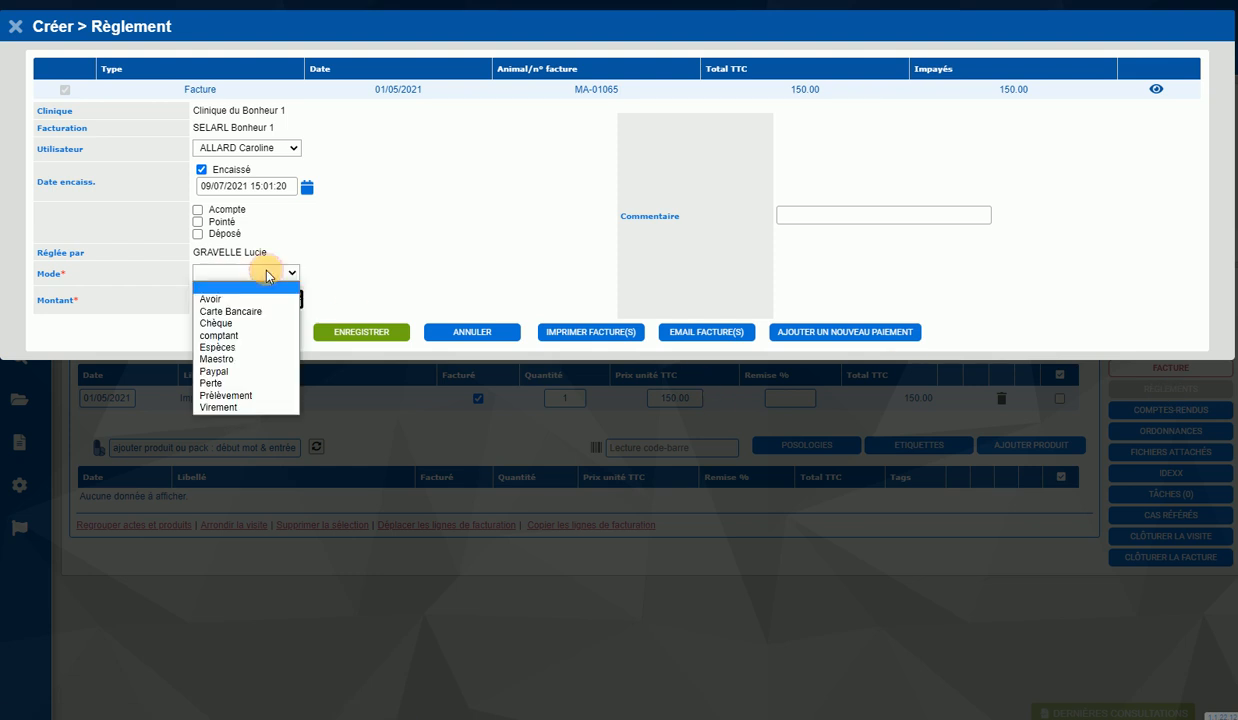
click(218, 350)
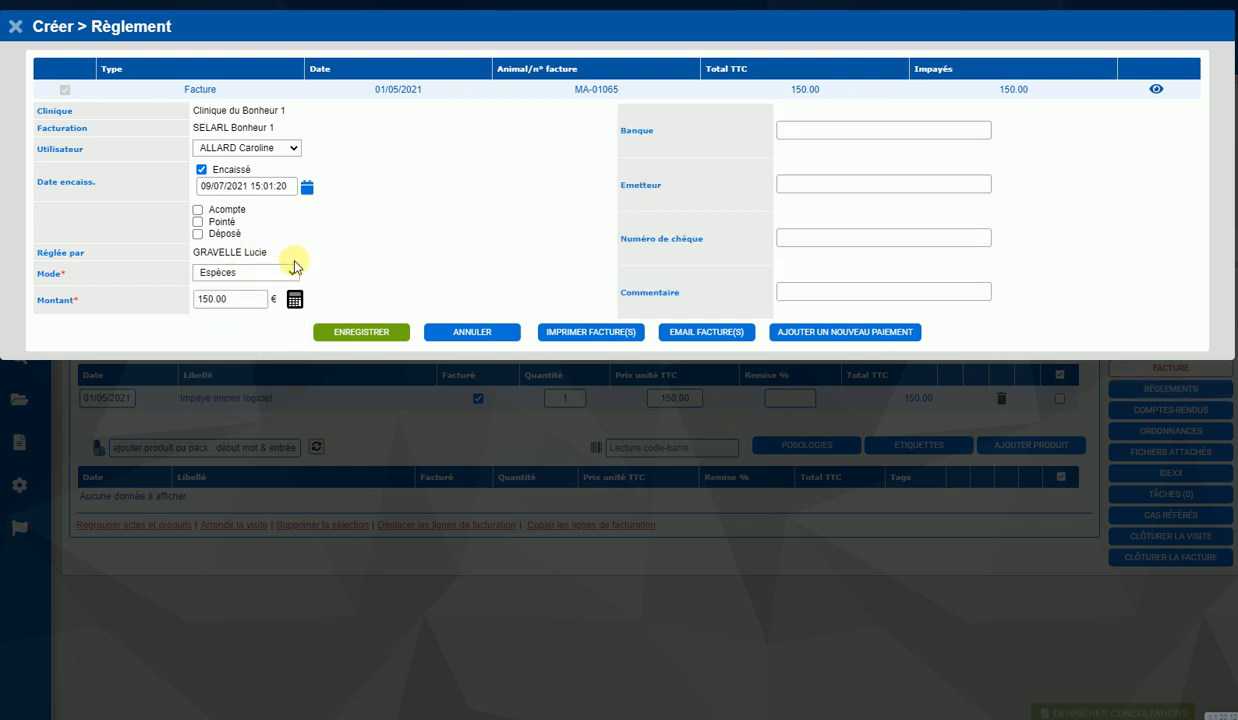
click(344, 336)
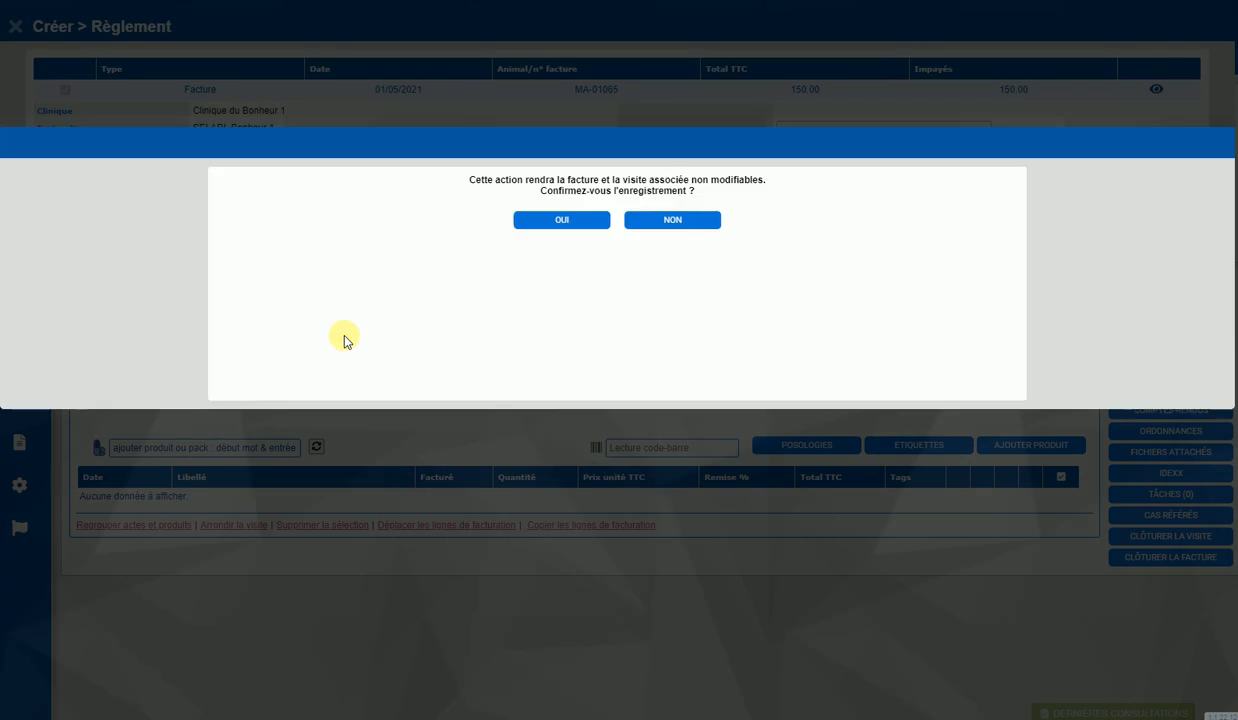
click(600, 221)
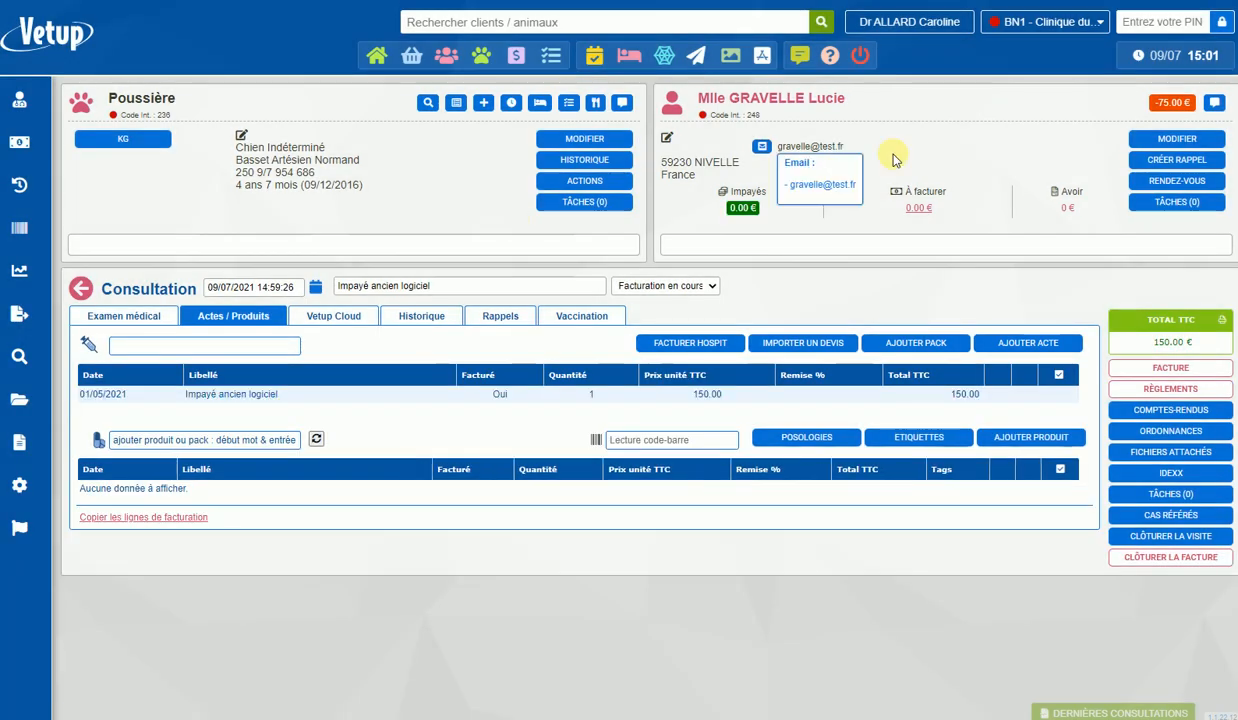